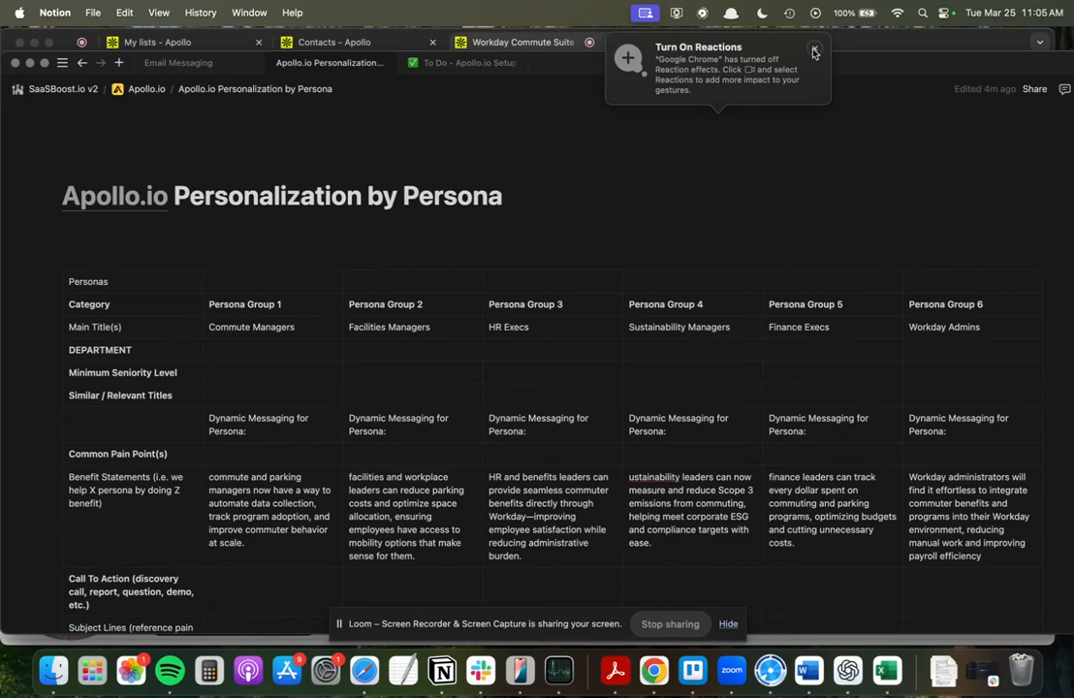
Review the Apollo.io Personalization by Persona table, covering the main titles and benefit statements of the six persona groups.
click(634, 229)
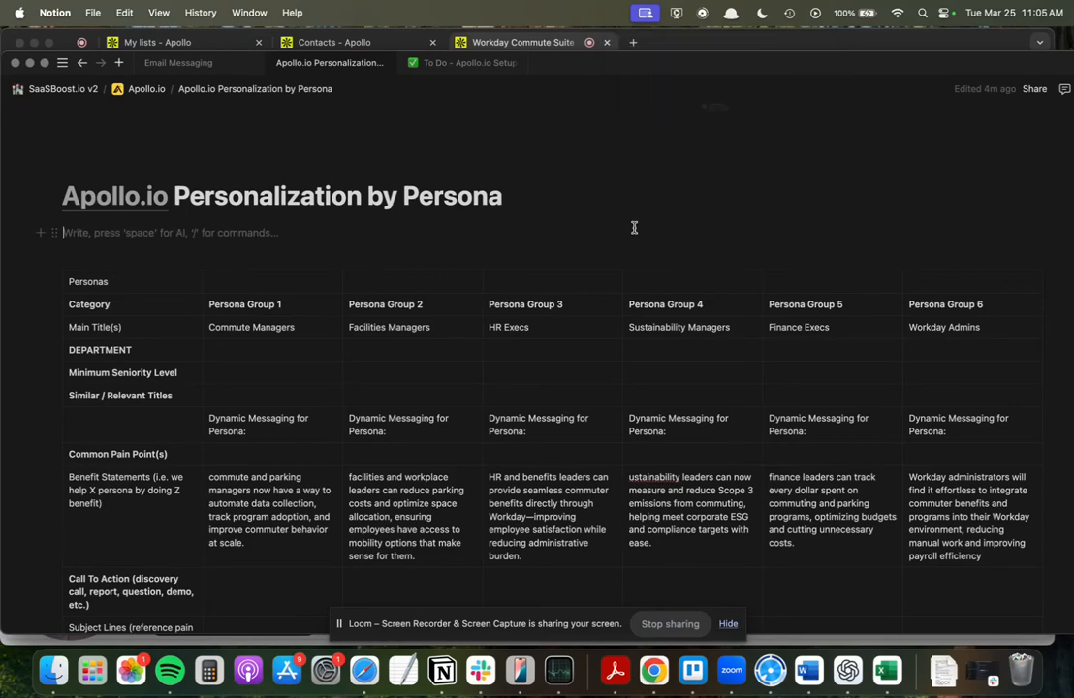
scroll(634, 227, down, 2)
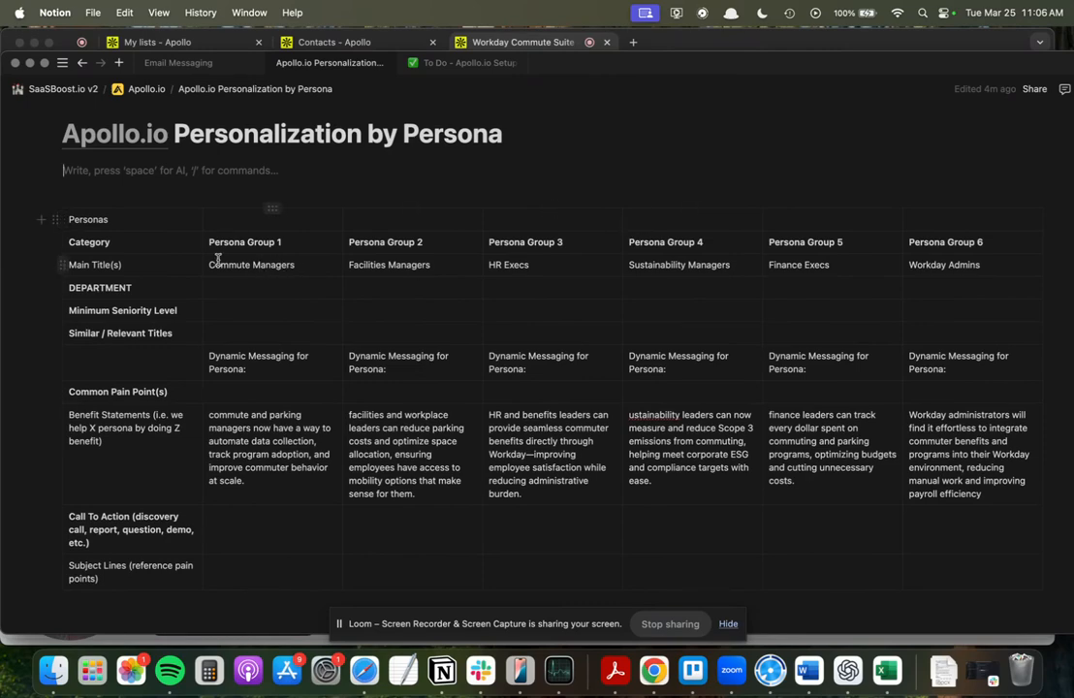
scroll(798, 321, up, 2)
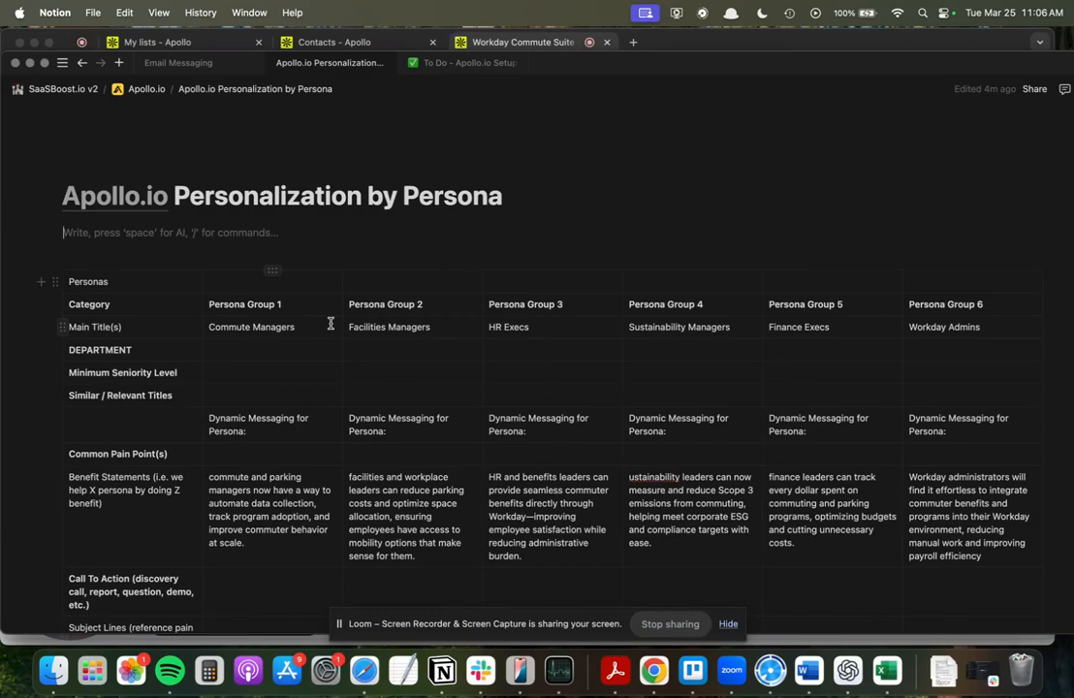
scroll(425, 330, down, 3)
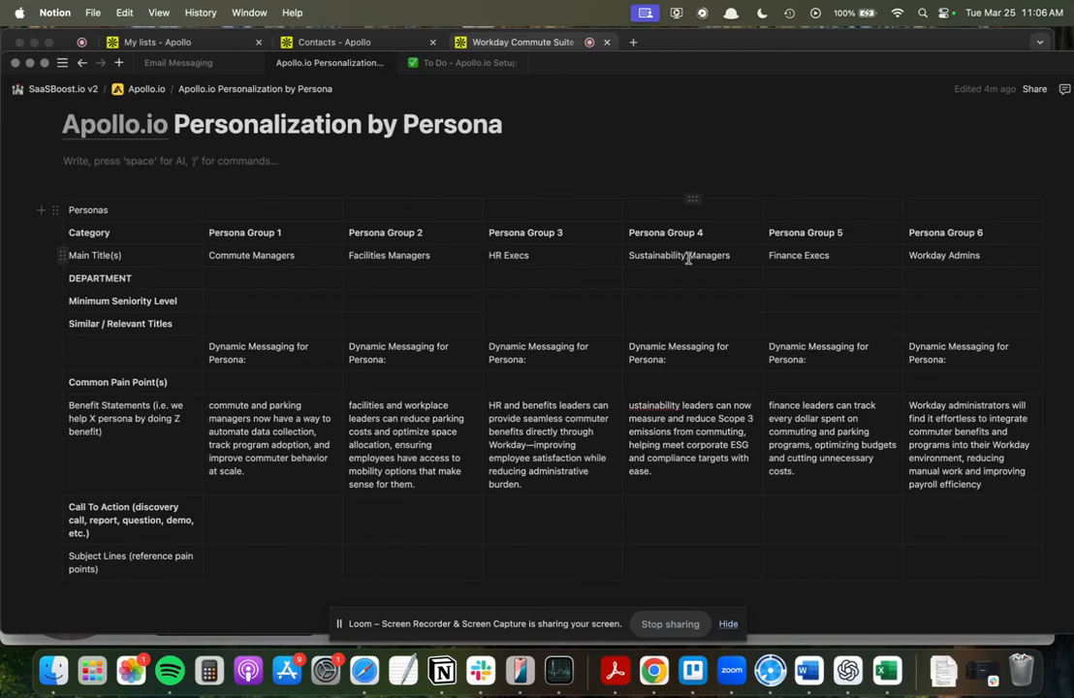
scroll(593, 329, down, 1)
scroll(595, 364, up, 1)
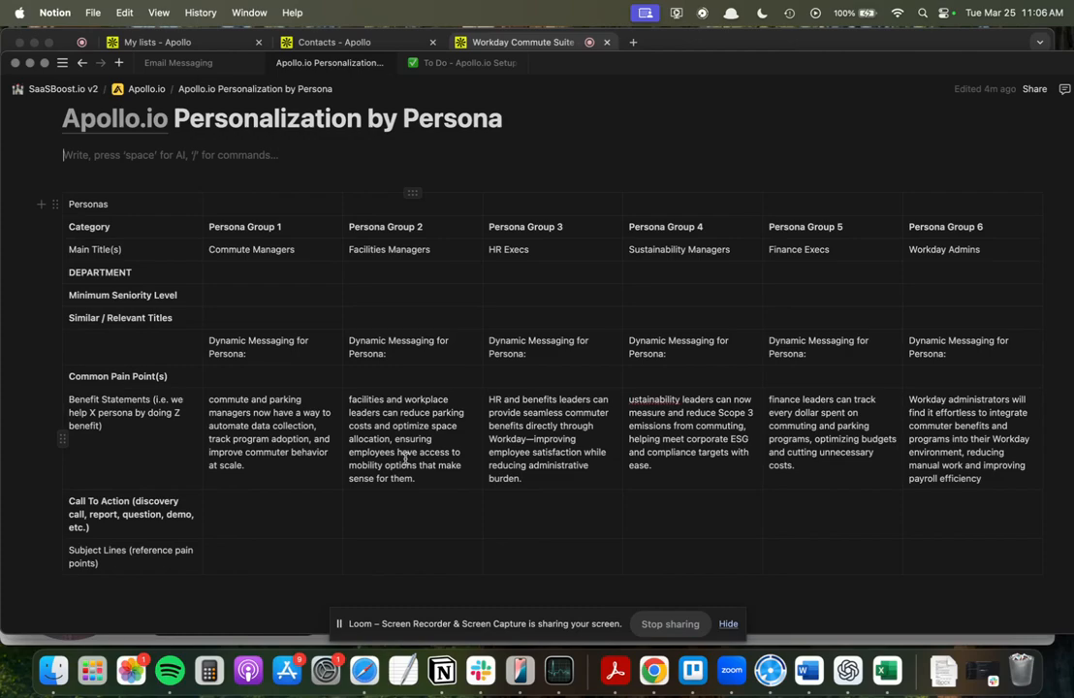
scroll(405, 459, up, 1)
scroll(405, 459, down, 3)
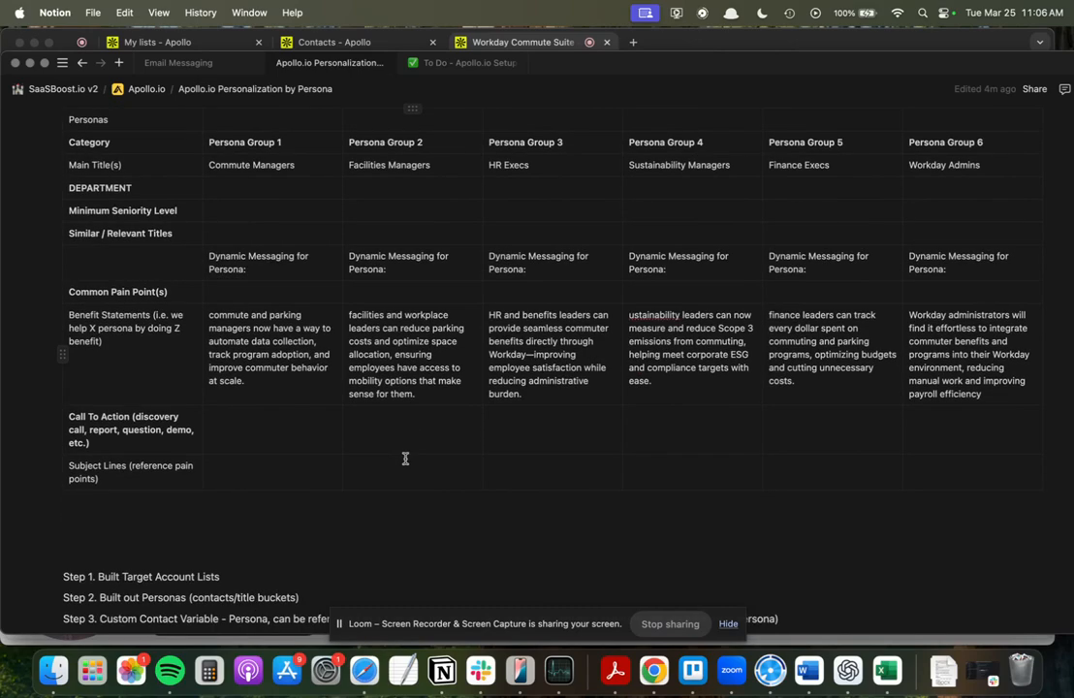
scroll(405, 455, up, 5)
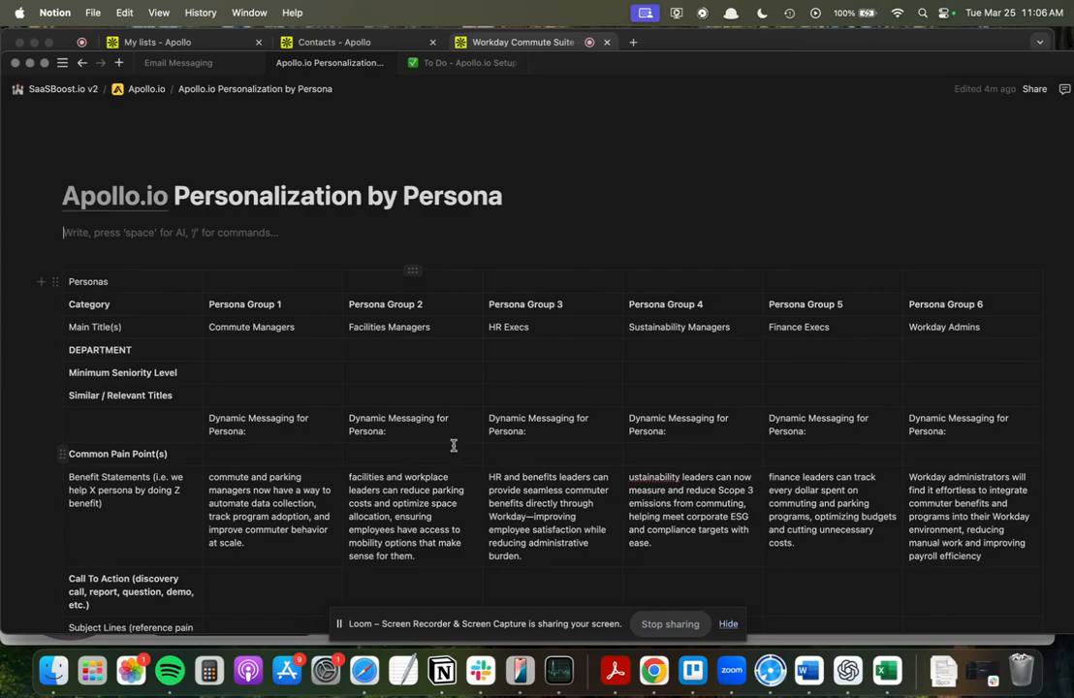
scroll(416, 377, down, 1)
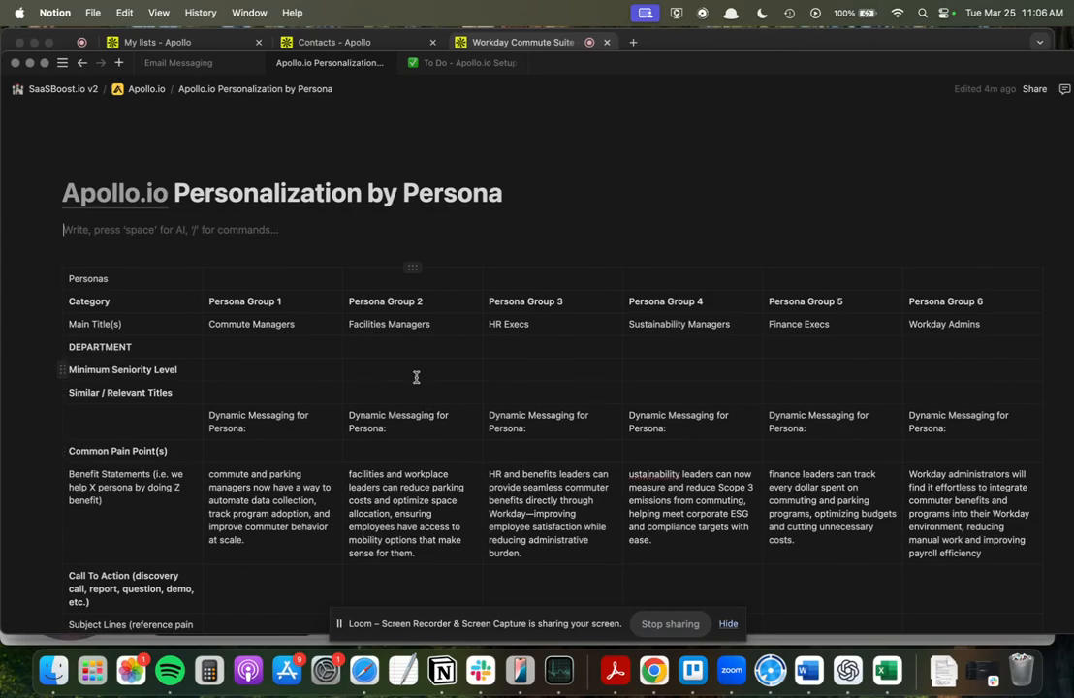
scroll(417, 377, down, 1)
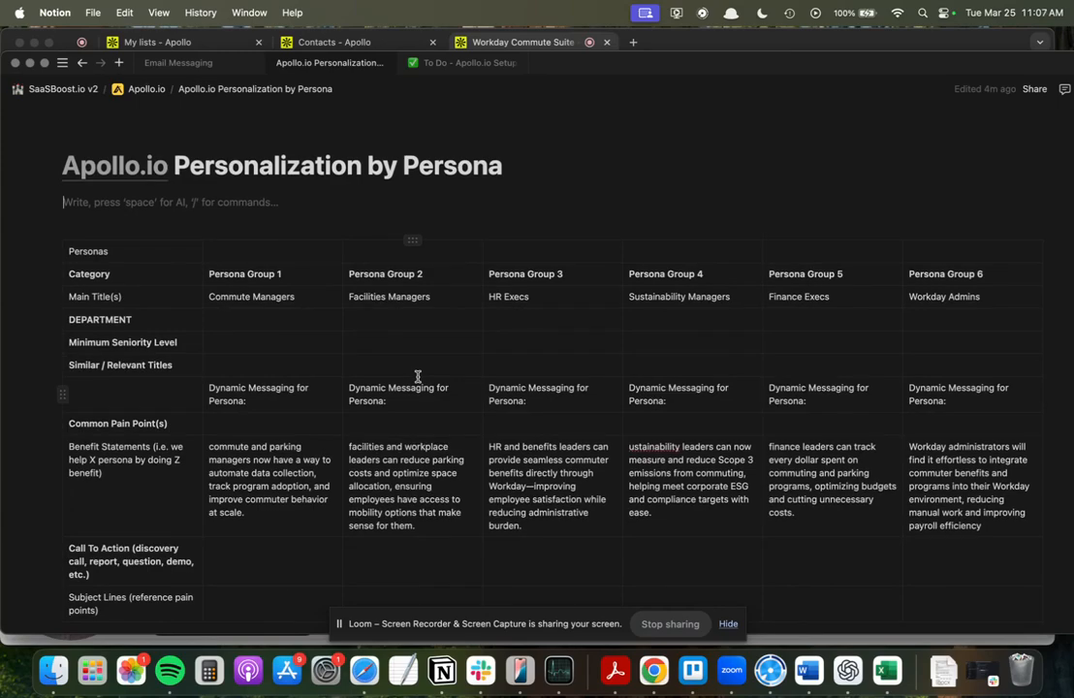
scroll(419, 376, up, 1)
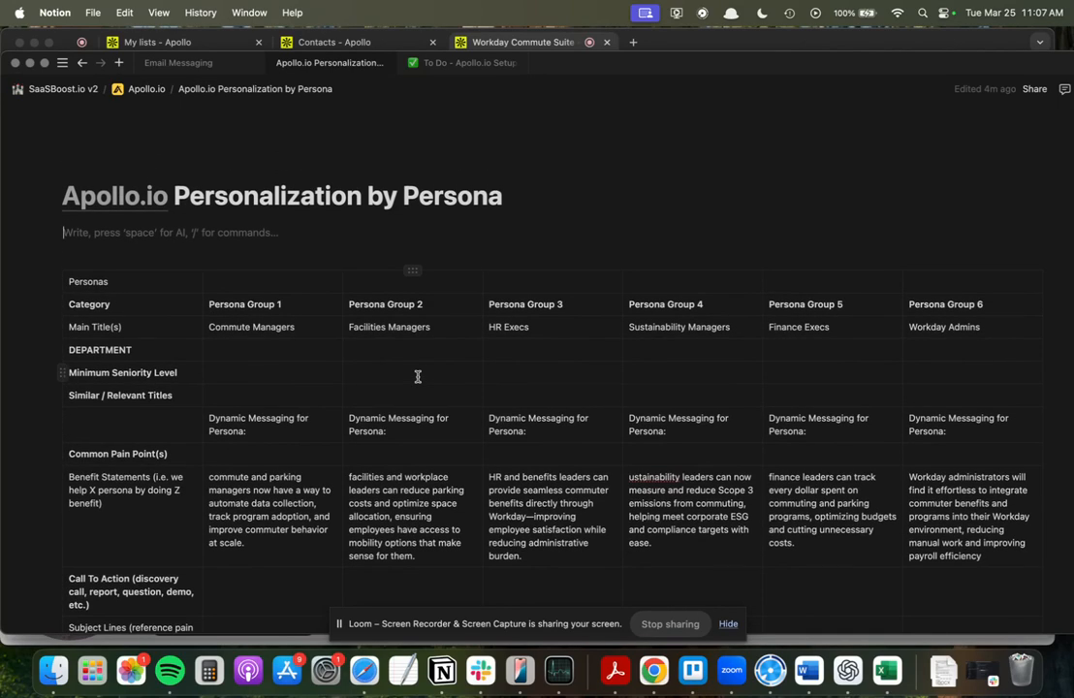
scroll(374, 238, down, 1)
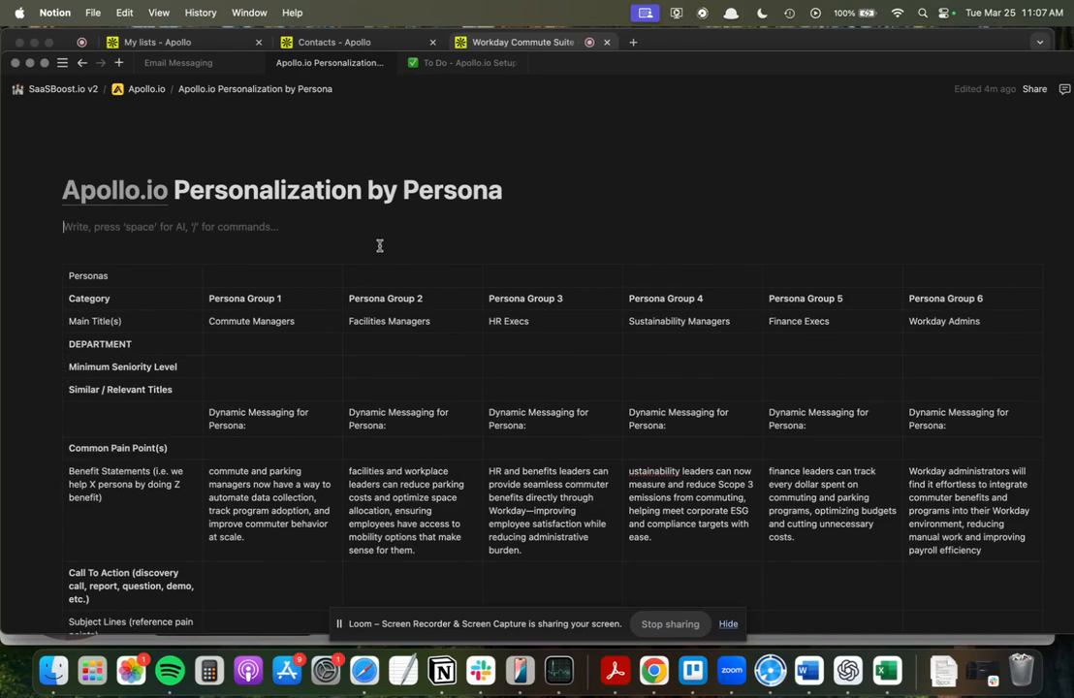
Switch to Apollo in Chrome and look through the saved people and company lists on the My lists page.
click(678, 44)
click(194, 44)
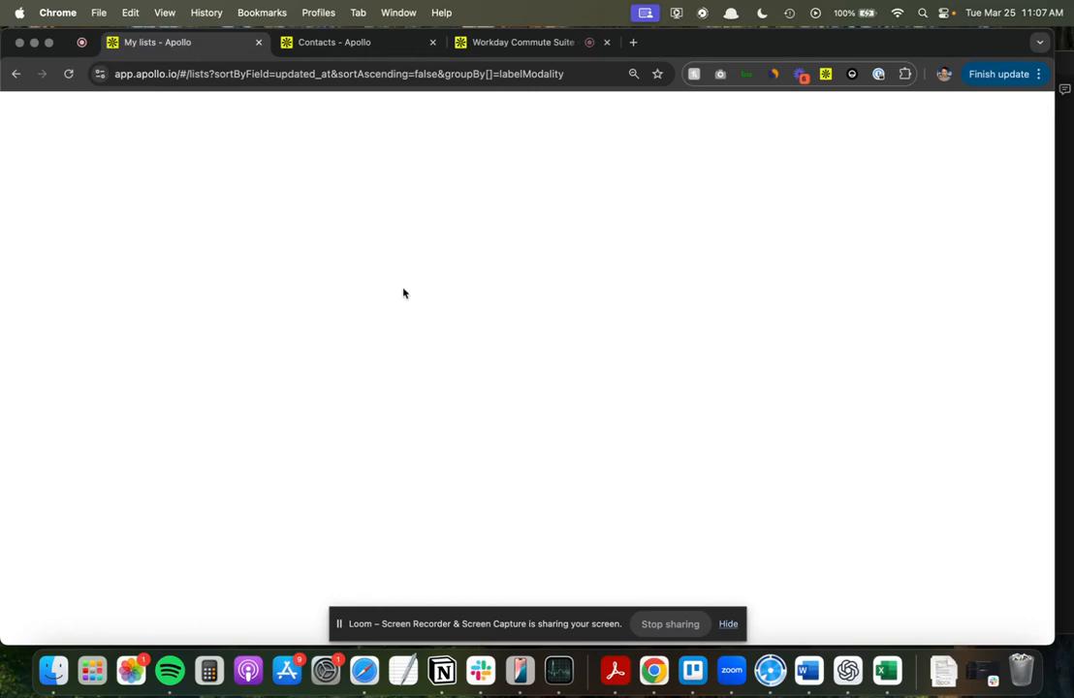
scroll(532, 428, down, 3)
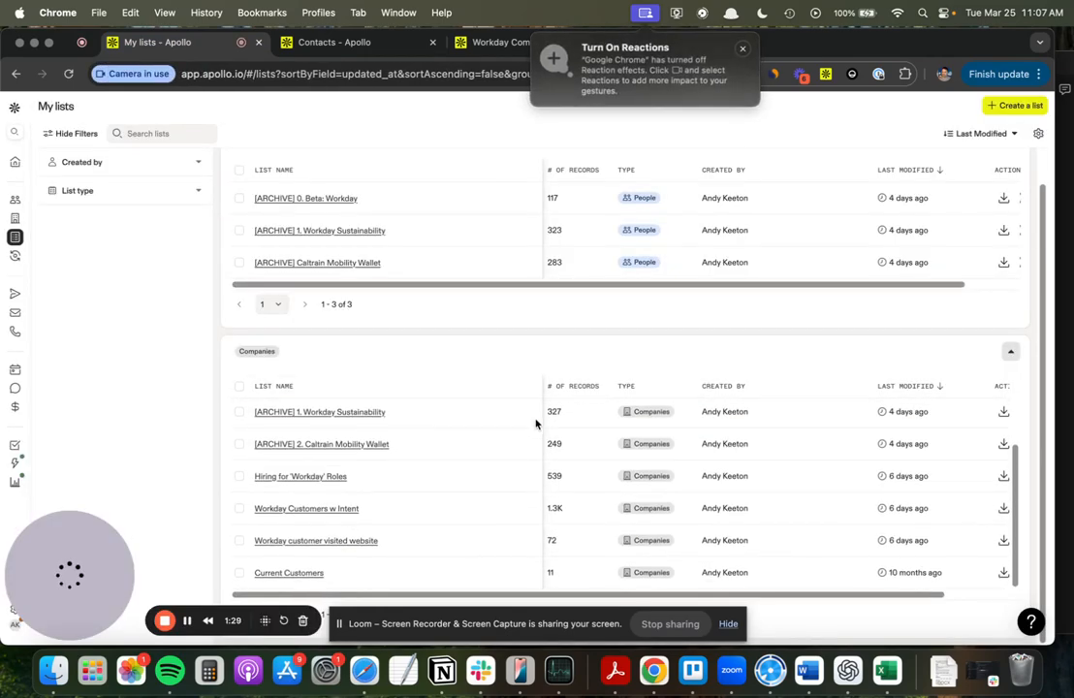
scroll(475, 301, up, 1)
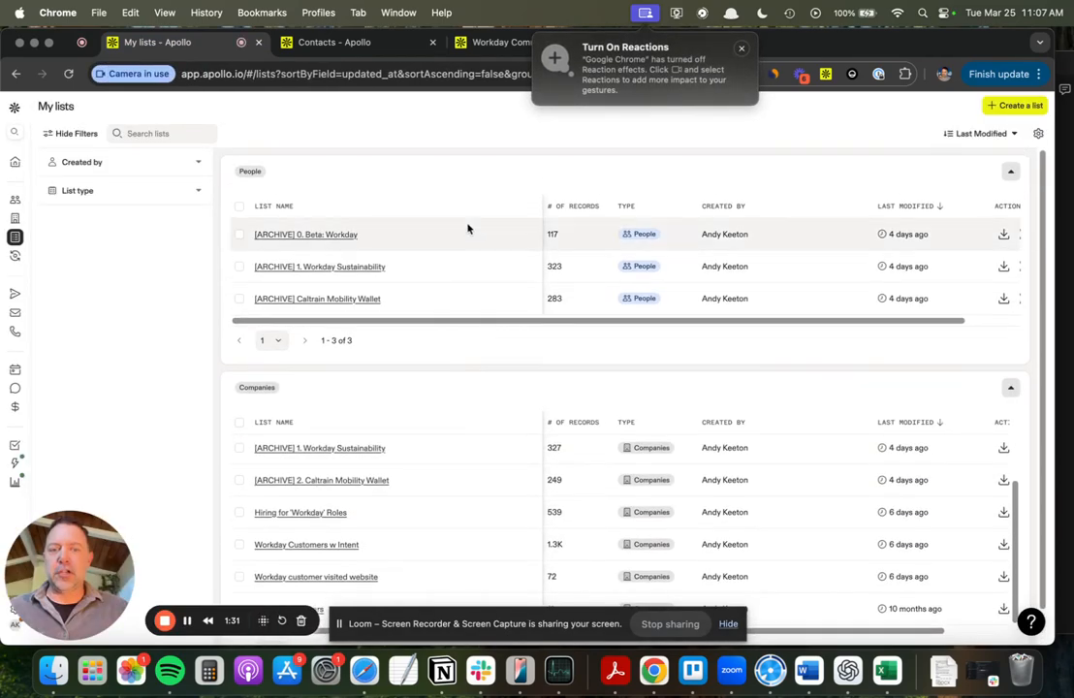
click(742, 52)
click(353, 45)
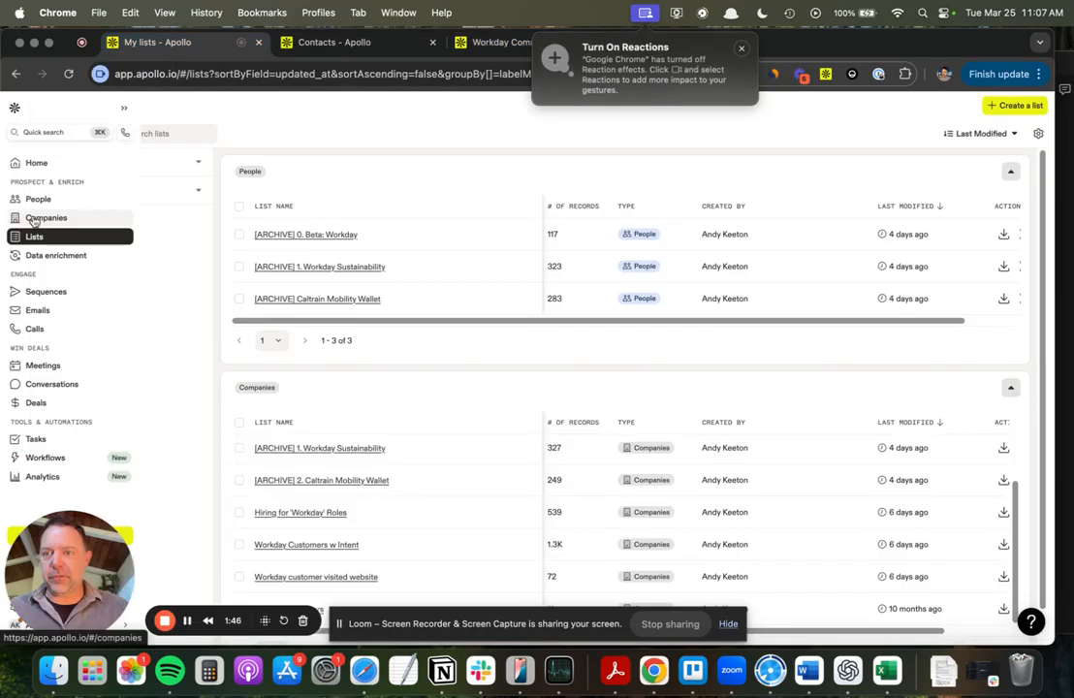
In the People search, inspect the filters of the "Sustainability & Corporate Responsibility Leaders - Tight Titles" persona and close it without changes.
click(117, 199)
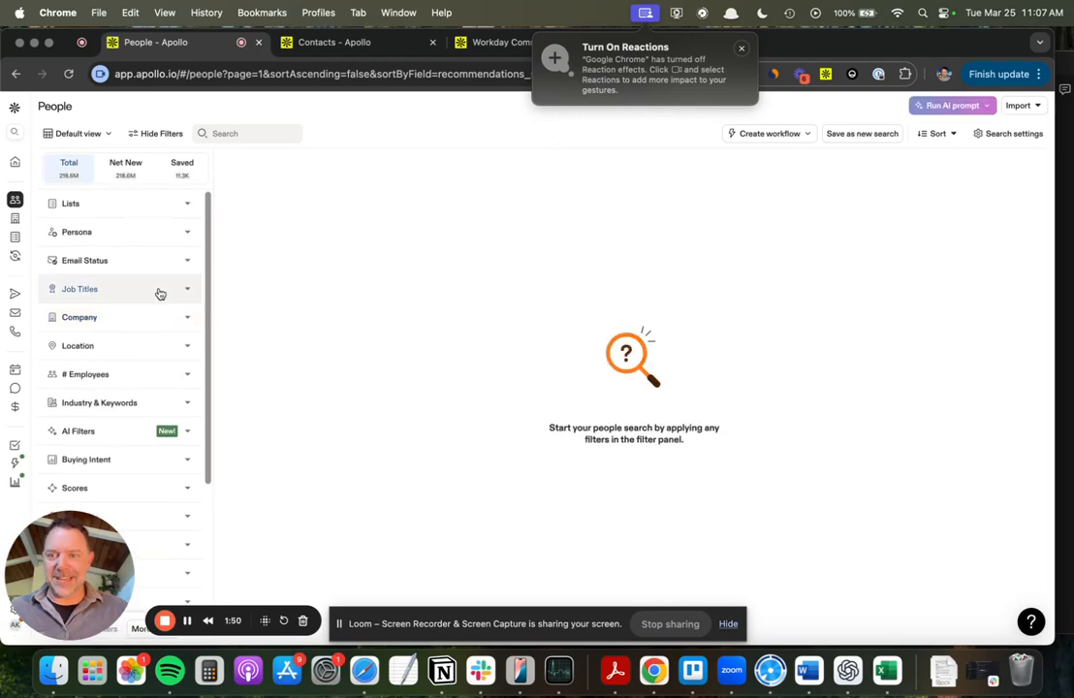
click(186, 236)
scroll(148, 329, down, 1)
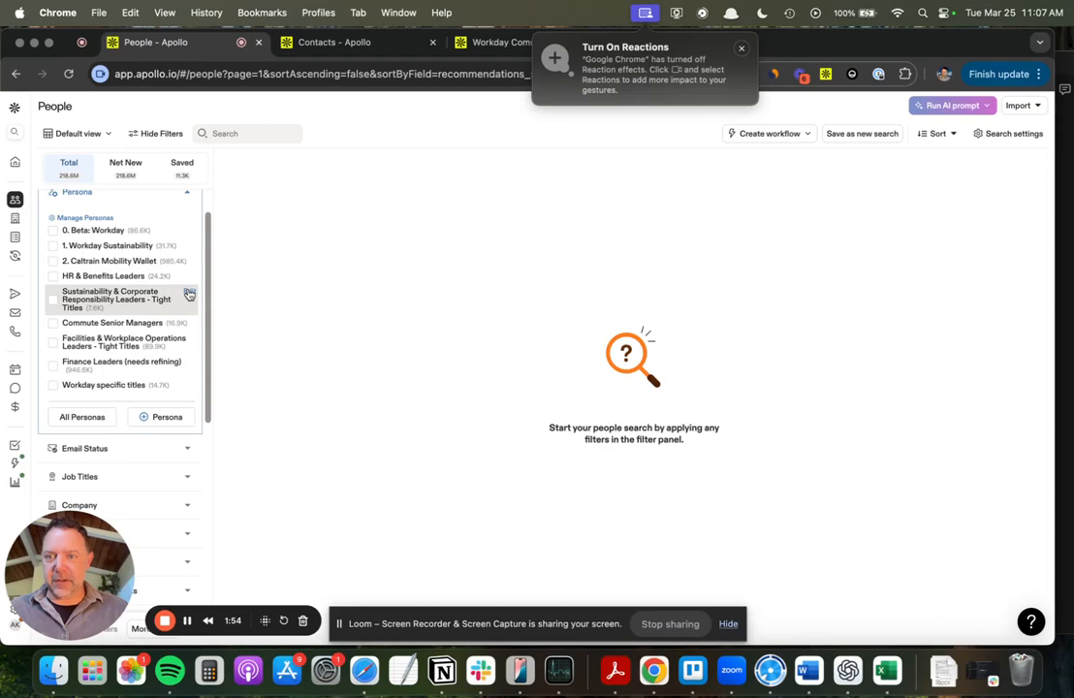
click(189, 294)
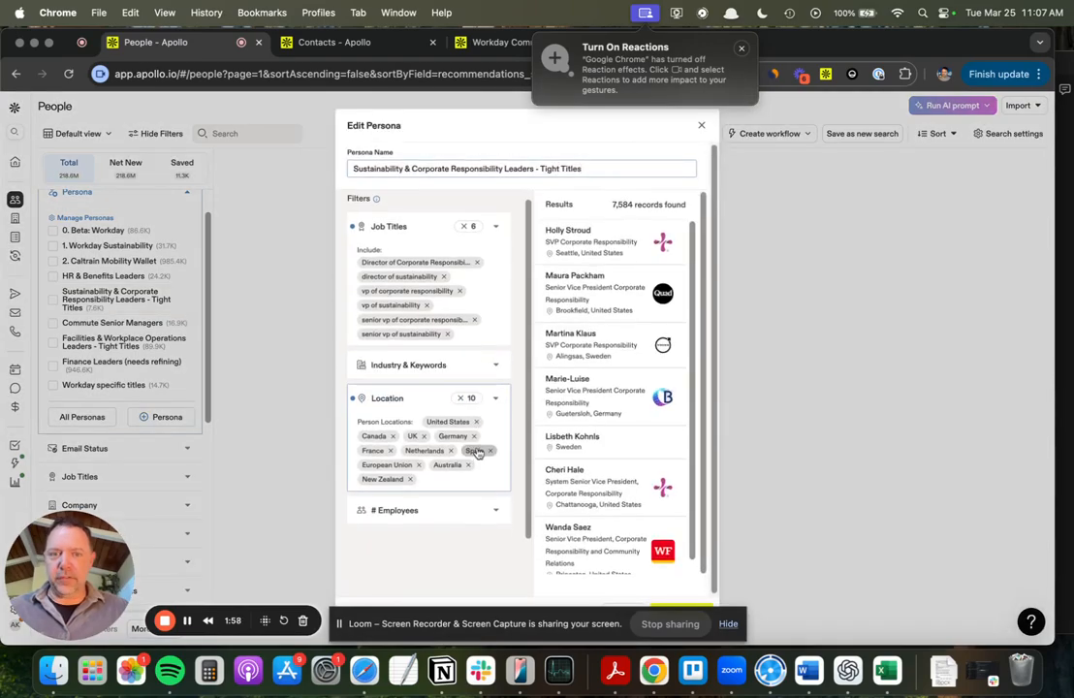
click(701, 125)
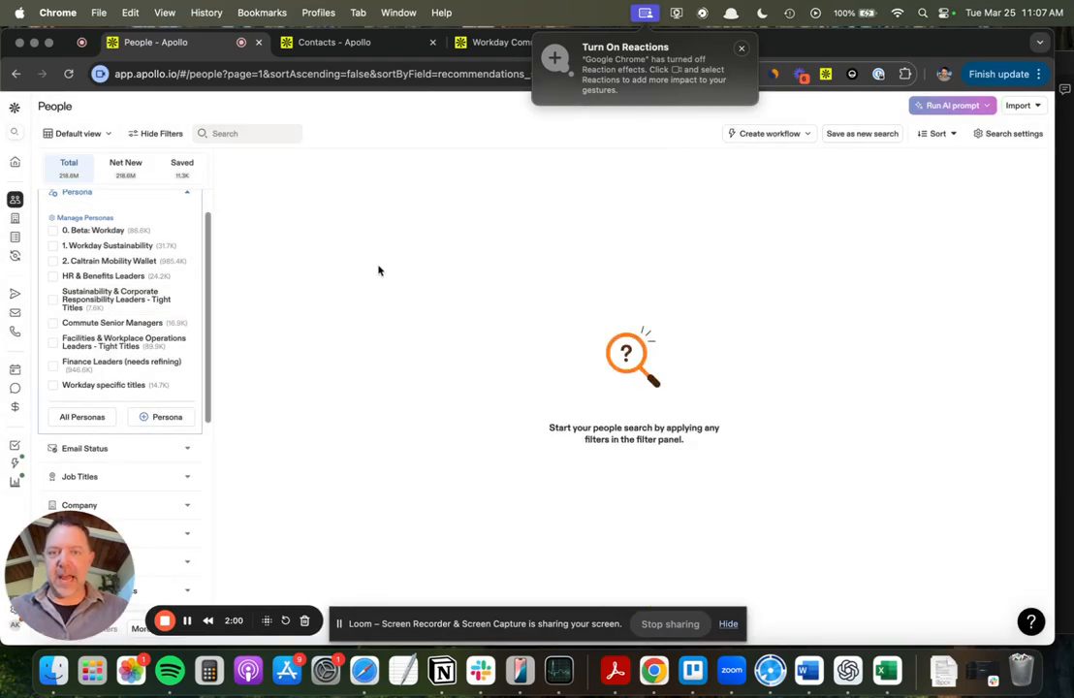
Go to the contact field settings and look through the field groups as far as the custom fields.
click(359, 48)
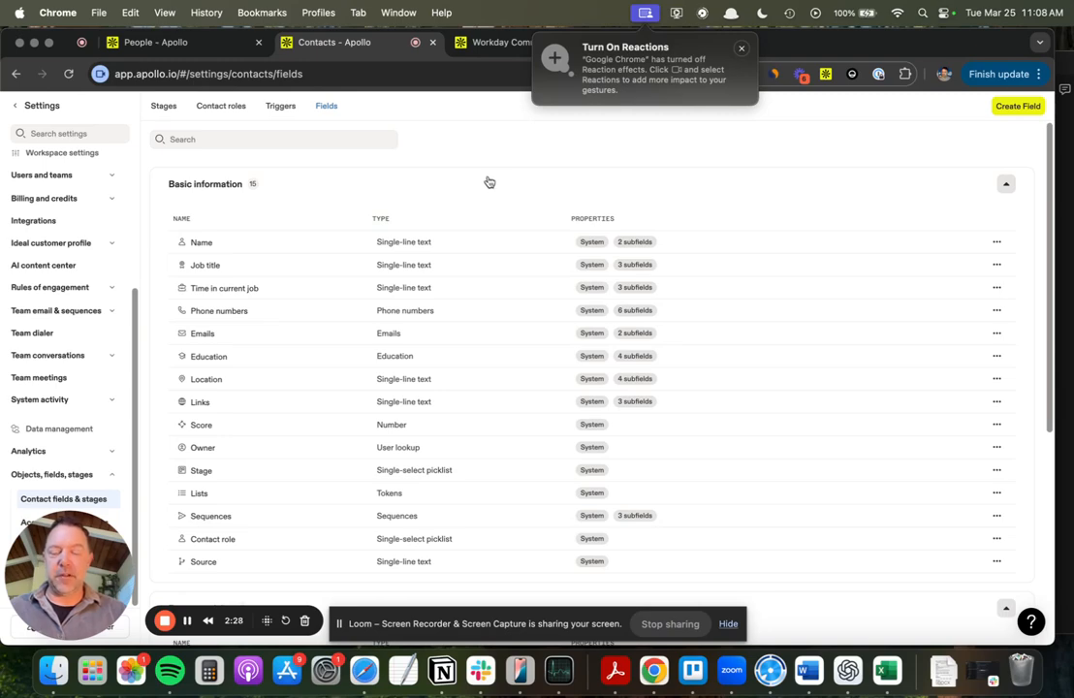
scroll(511, 205, down, 1)
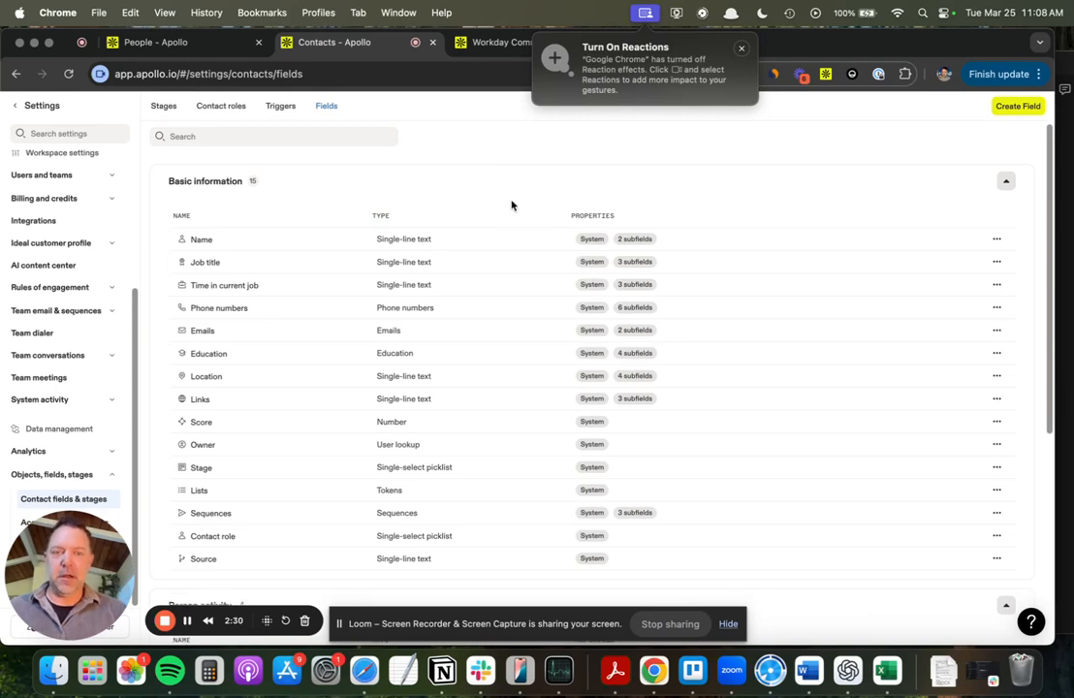
scroll(511, 205, down, 5)
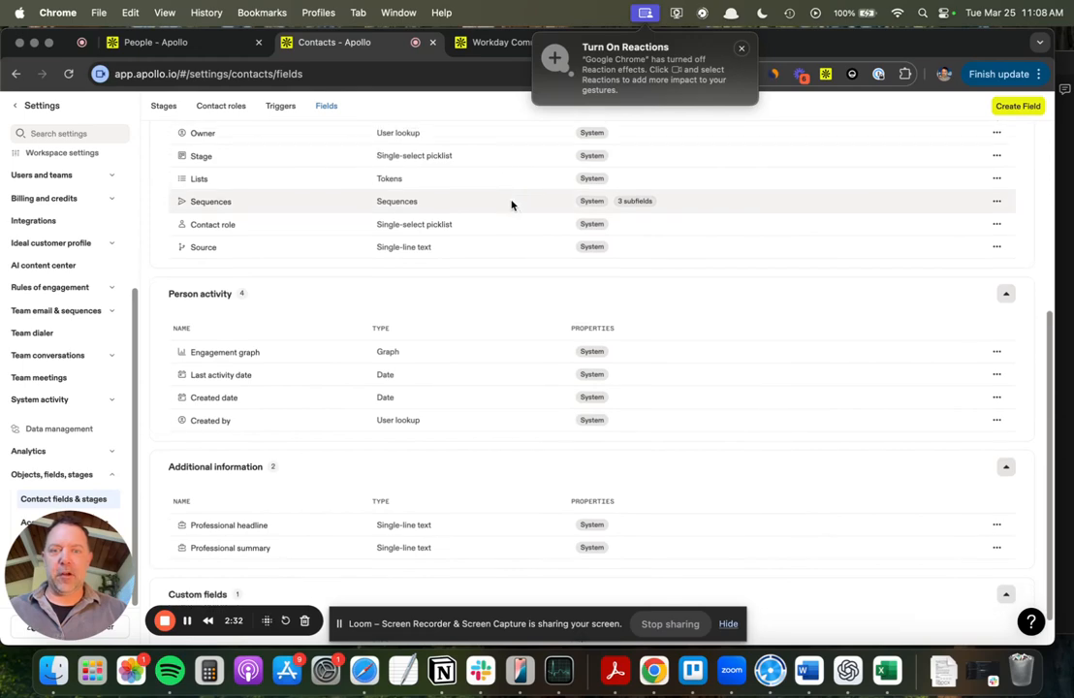
scroll(511, 221, down, 1)
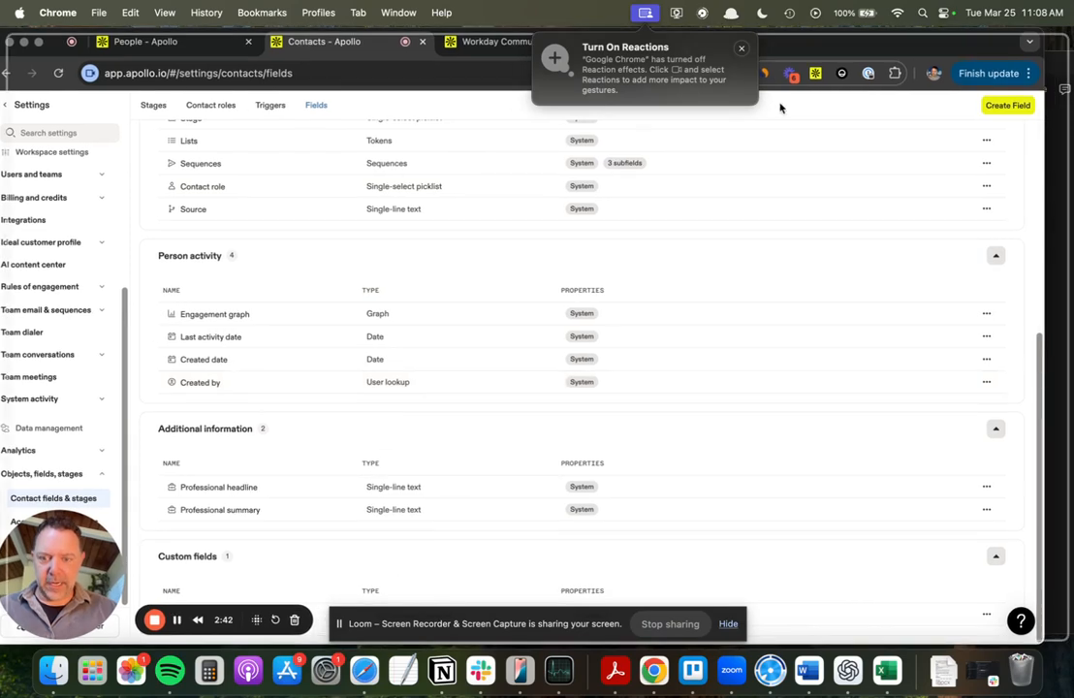
Open the custom single-select picklist contact field for editing to view its Persona values, hiding the screen-sharing notice.
double_click(783, 44)
click(384, 572)
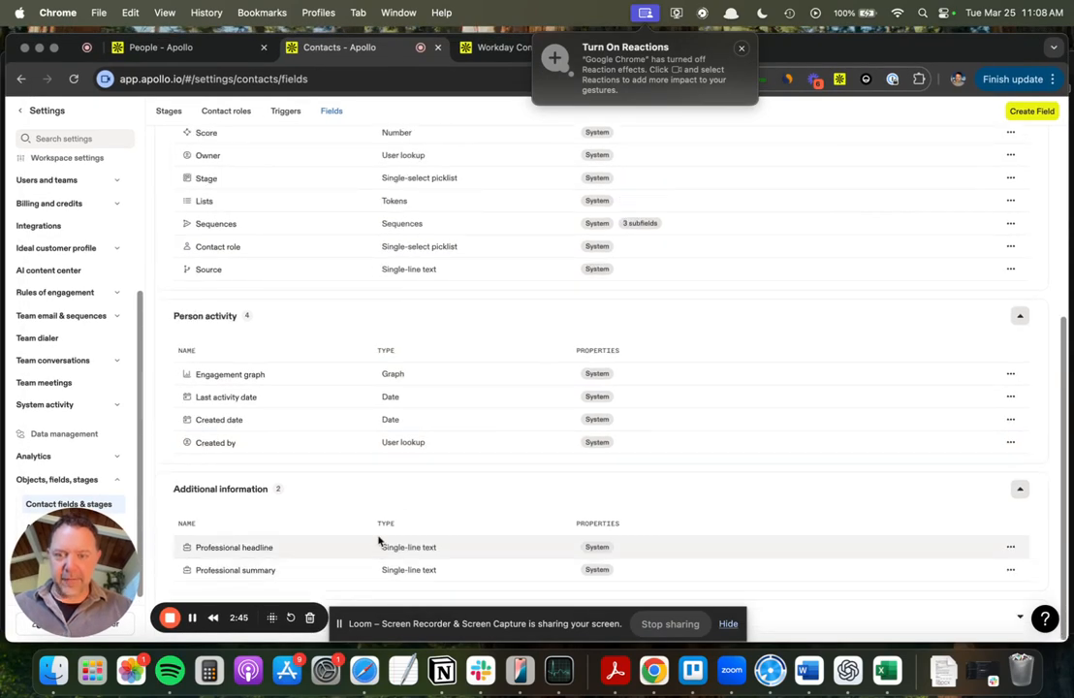
click(968, 617)
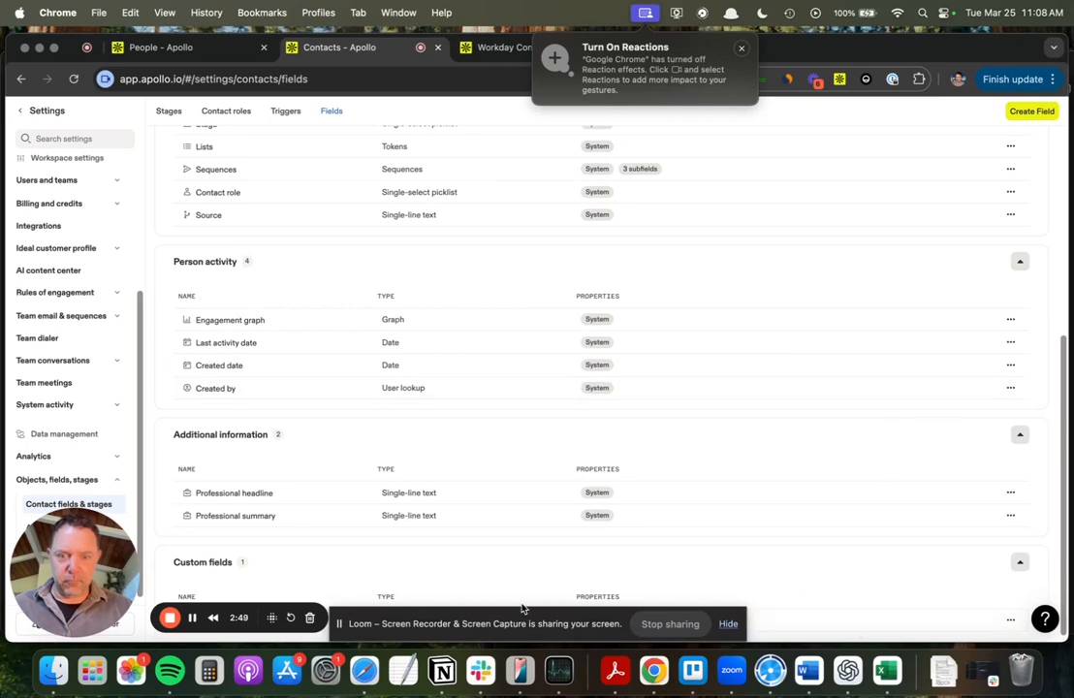
click(729, 625)
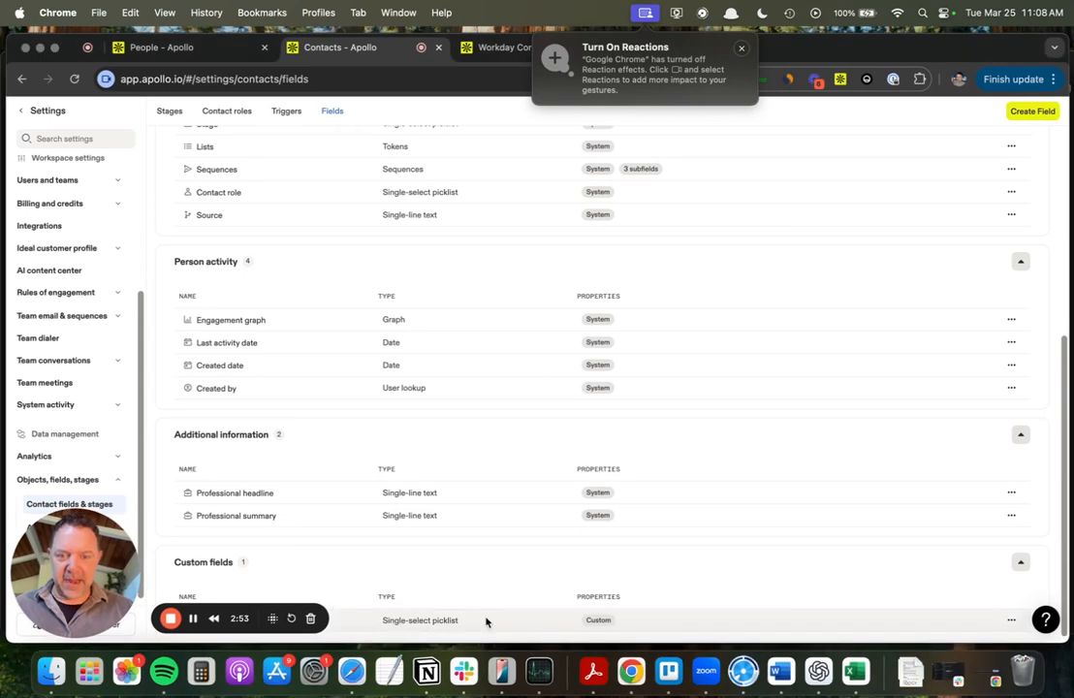
click(1011, 620)
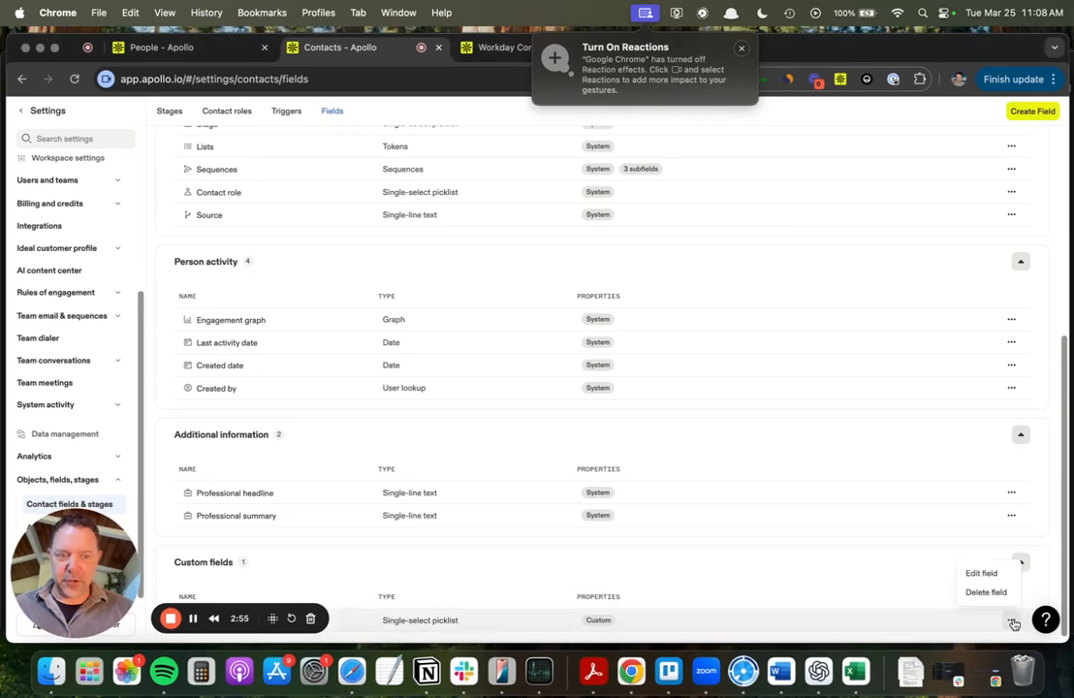
click(989, 573)
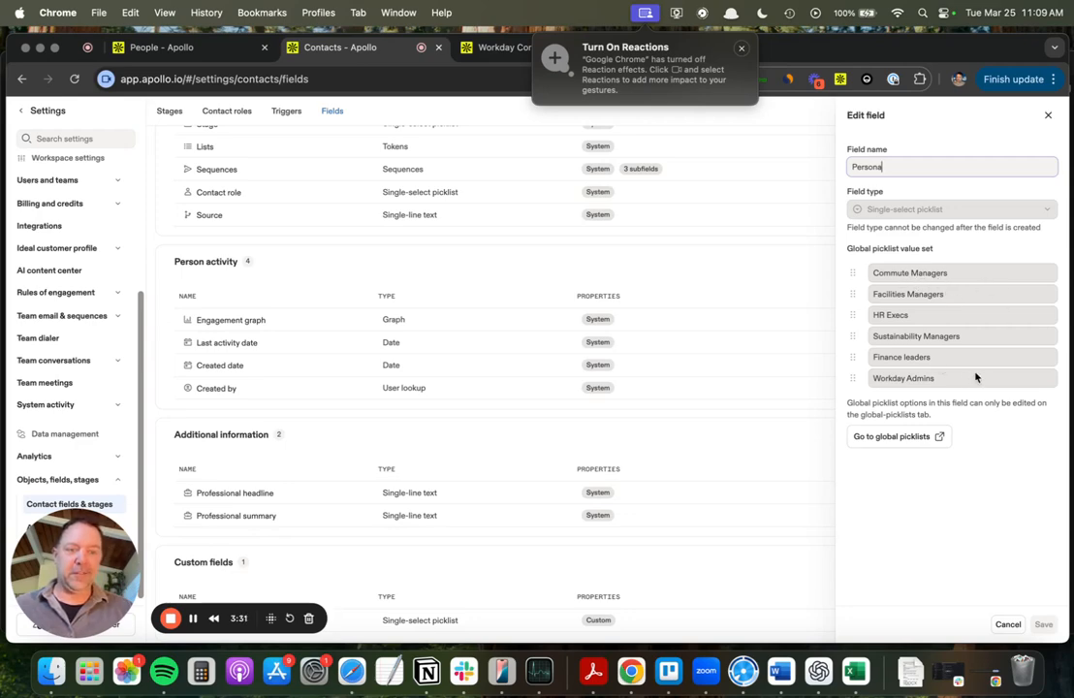
In the Workday Commute Suite's Day 8 automatic email template, locate the Persona custom field among the dynamic variables for people.
click(515, 54)
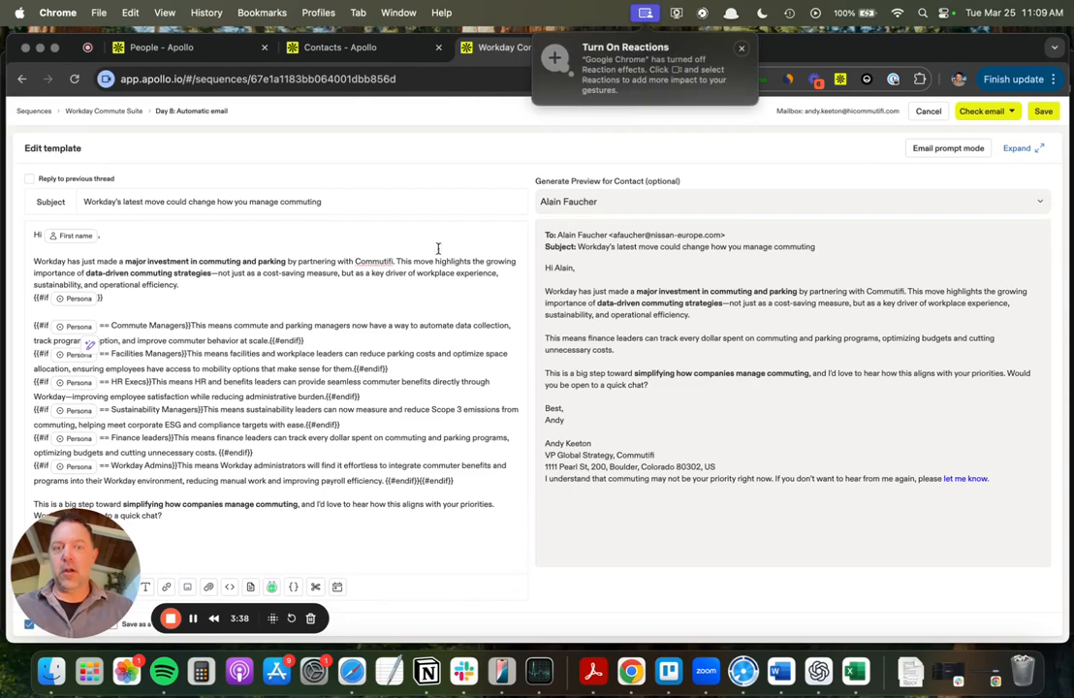
drag(454, 481, 385, 481)
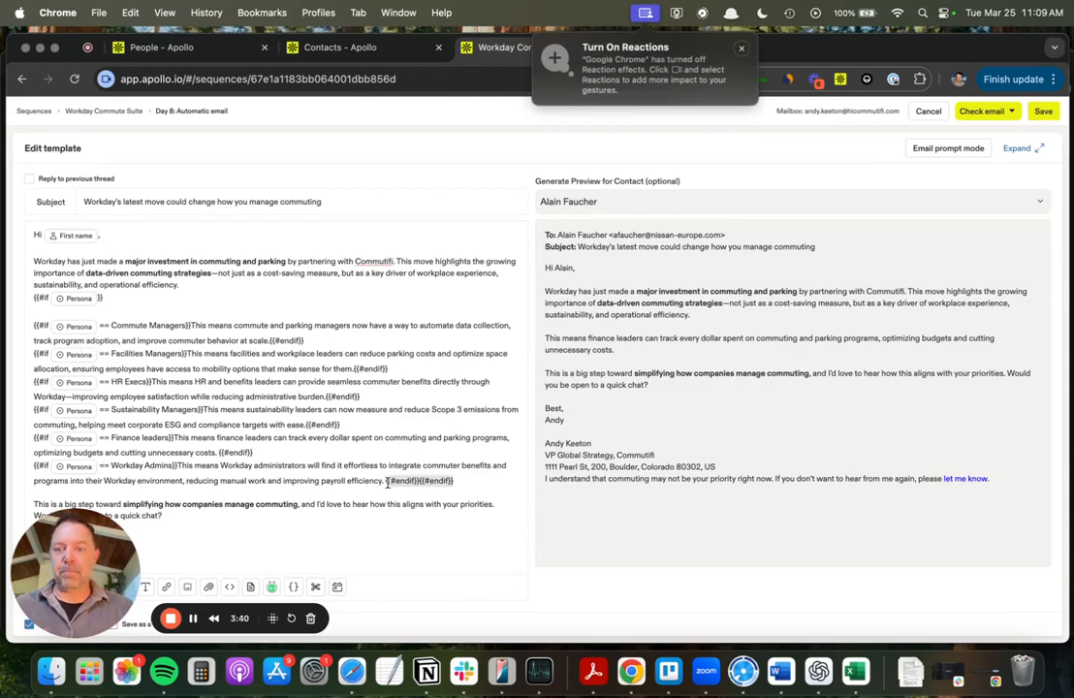
click(292, 587)
scroll(281, 451, down, 5)
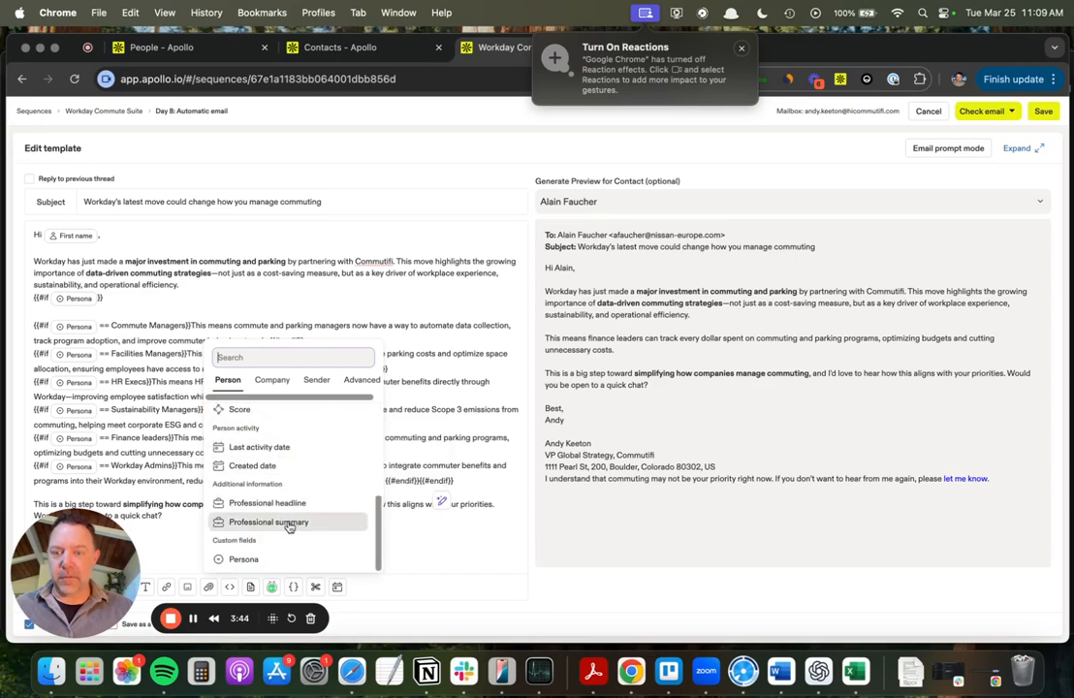
click(243, 560)
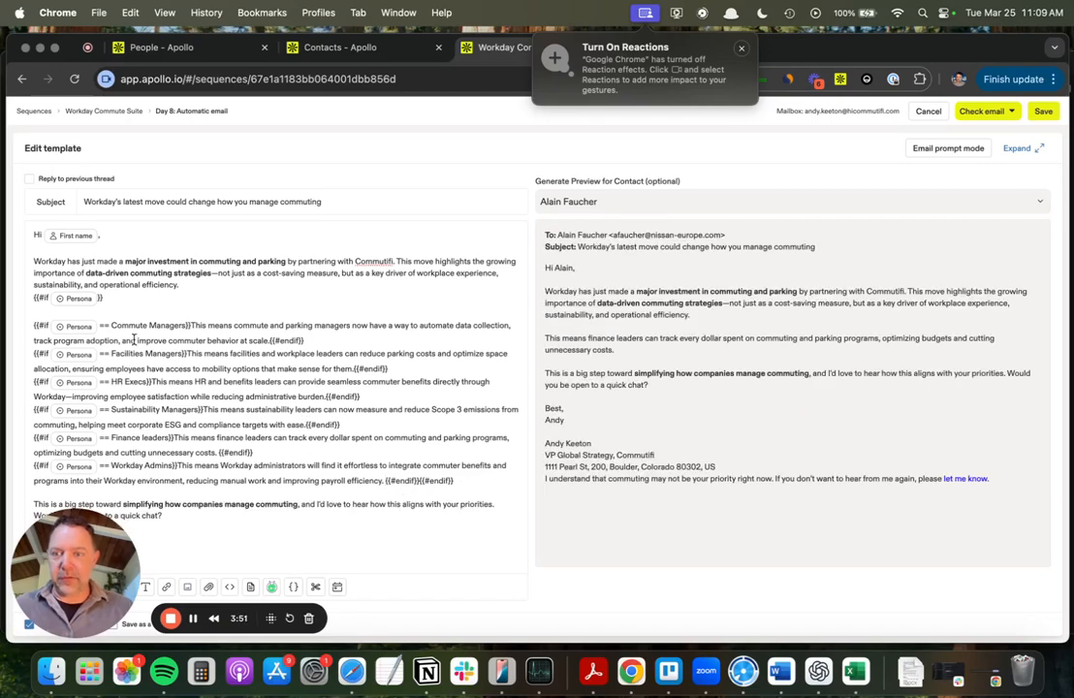
Highlight the template's whole Persona conditional block and check the persona-specific sentence in the preview for the selected finance contact.
drag(456, 481, 30, 312)
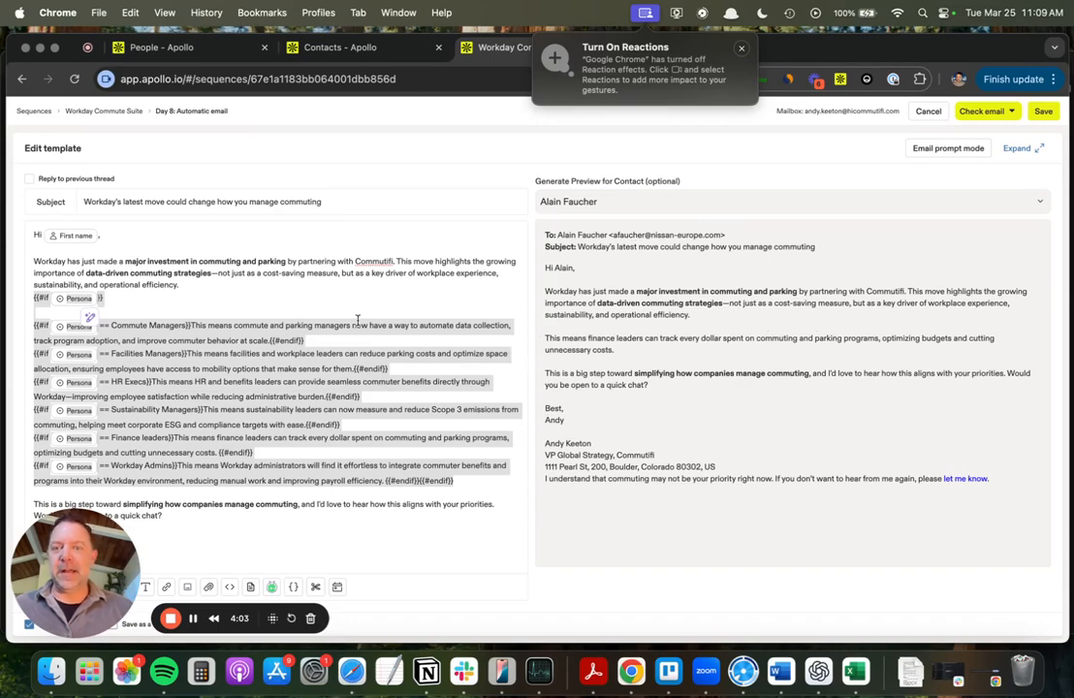
click(569, 201)
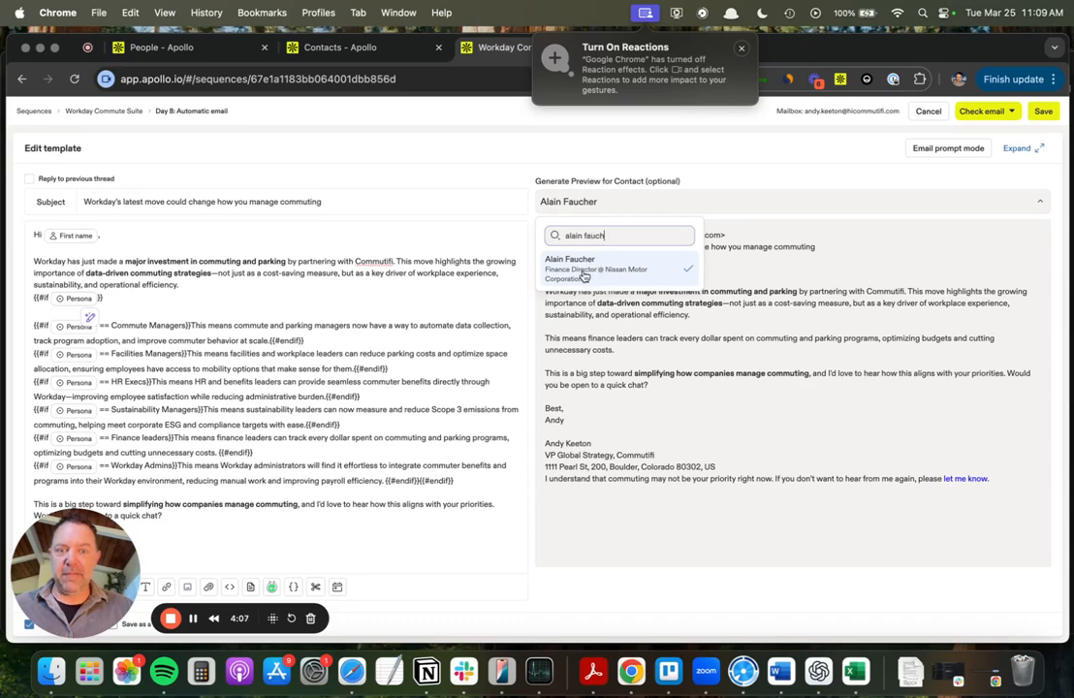
click(607, 347)
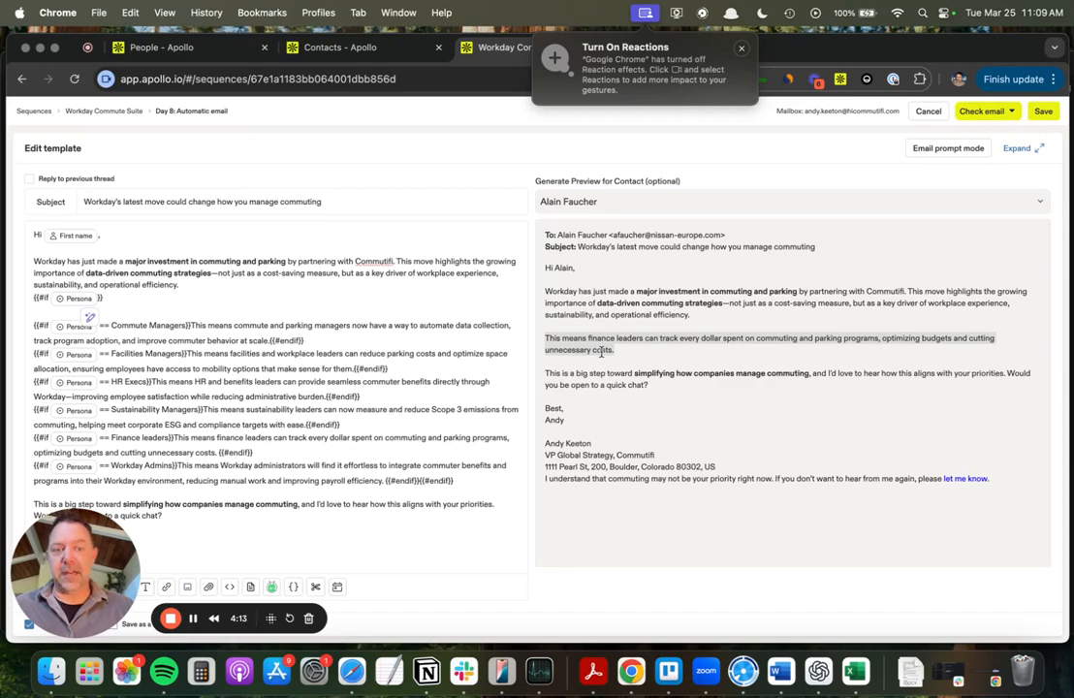
Search for the Transportation Manager contact at Thermo Fisher Scientific, preview the email for that contact, and highlight the persona-specific sentence in the preview.
click(635, 202)
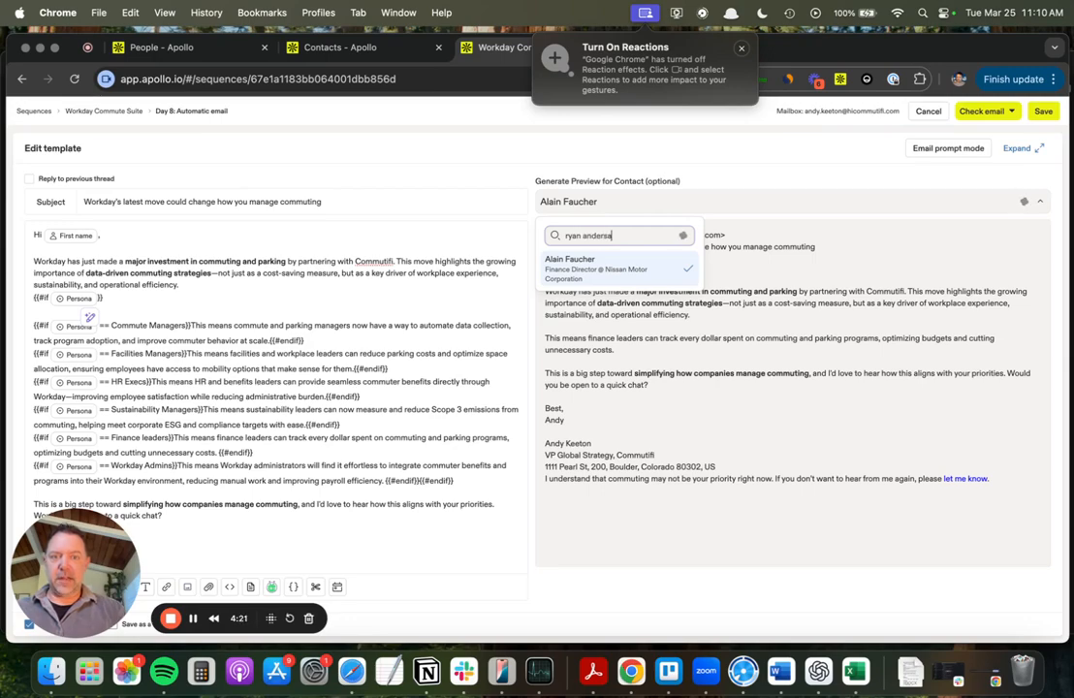
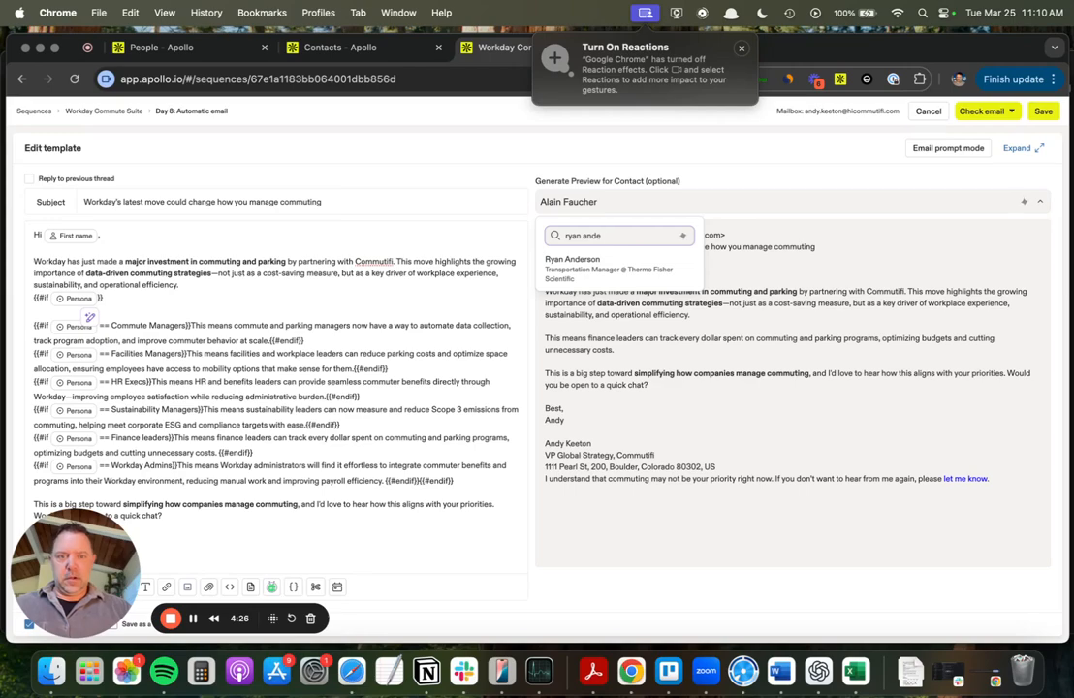
click(580, 266)
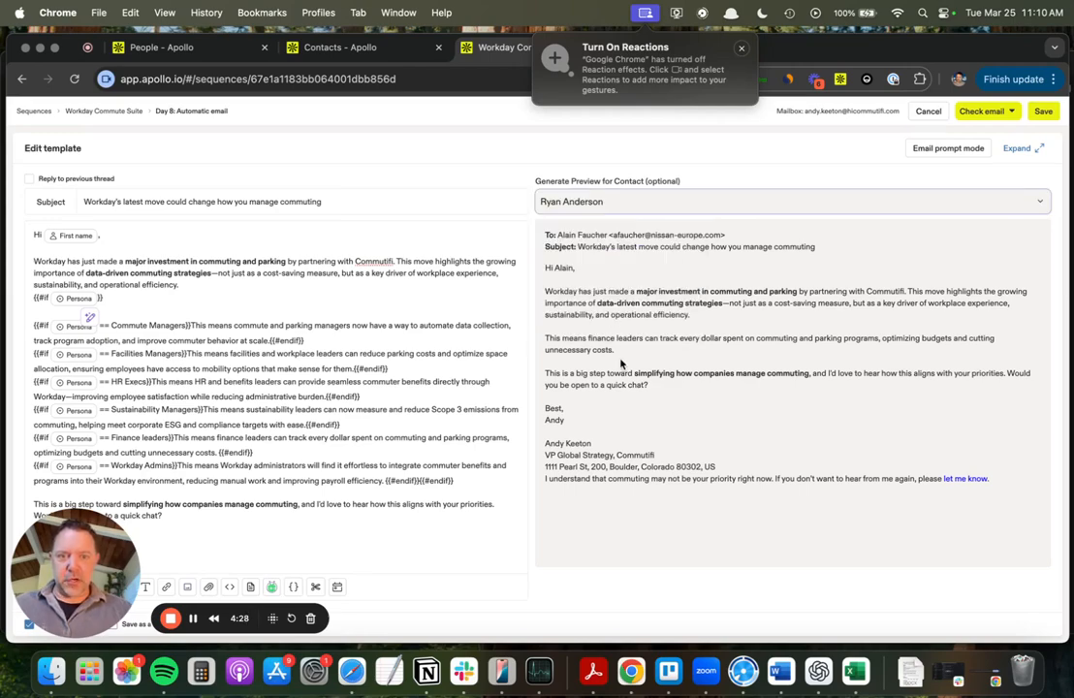
triple_click(602, 346)
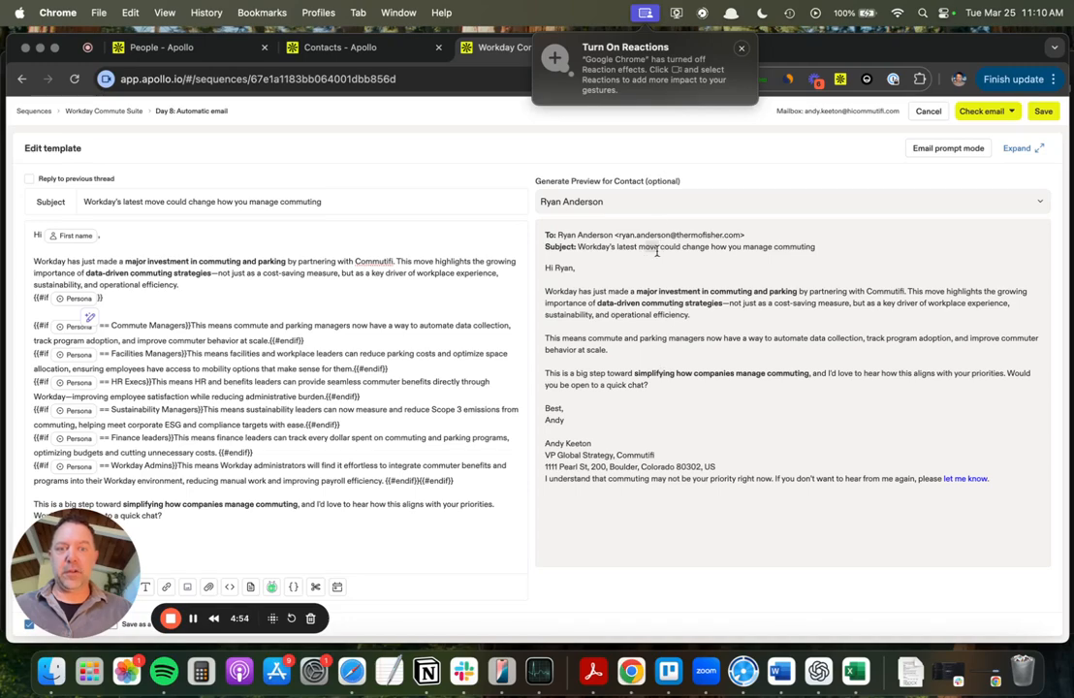
triple_click(608, 347)
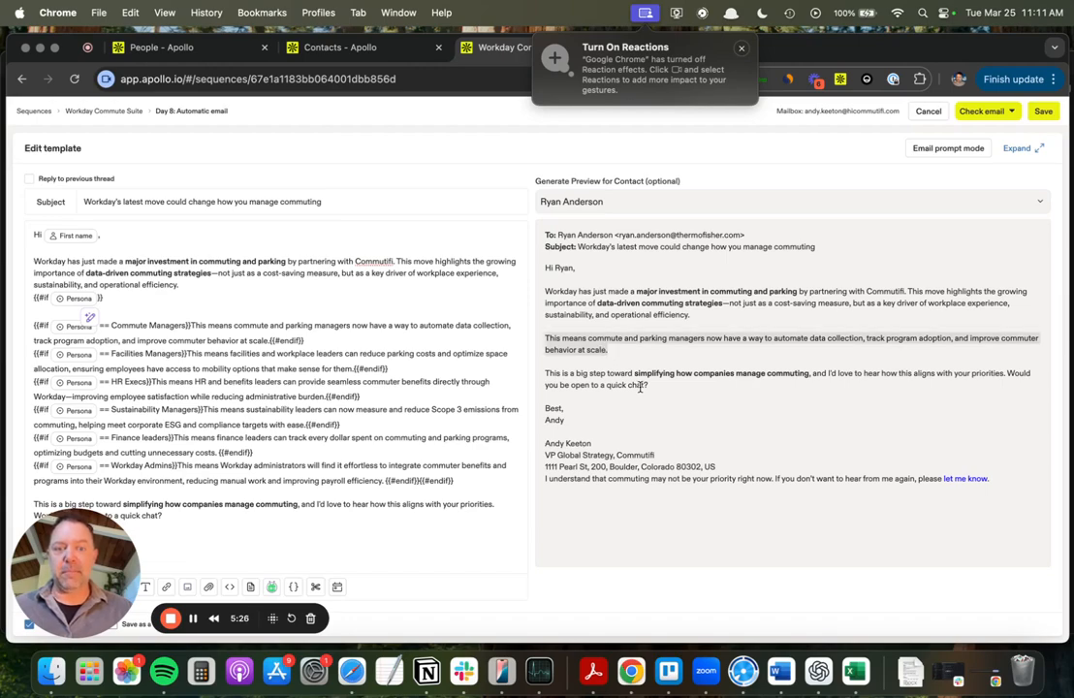